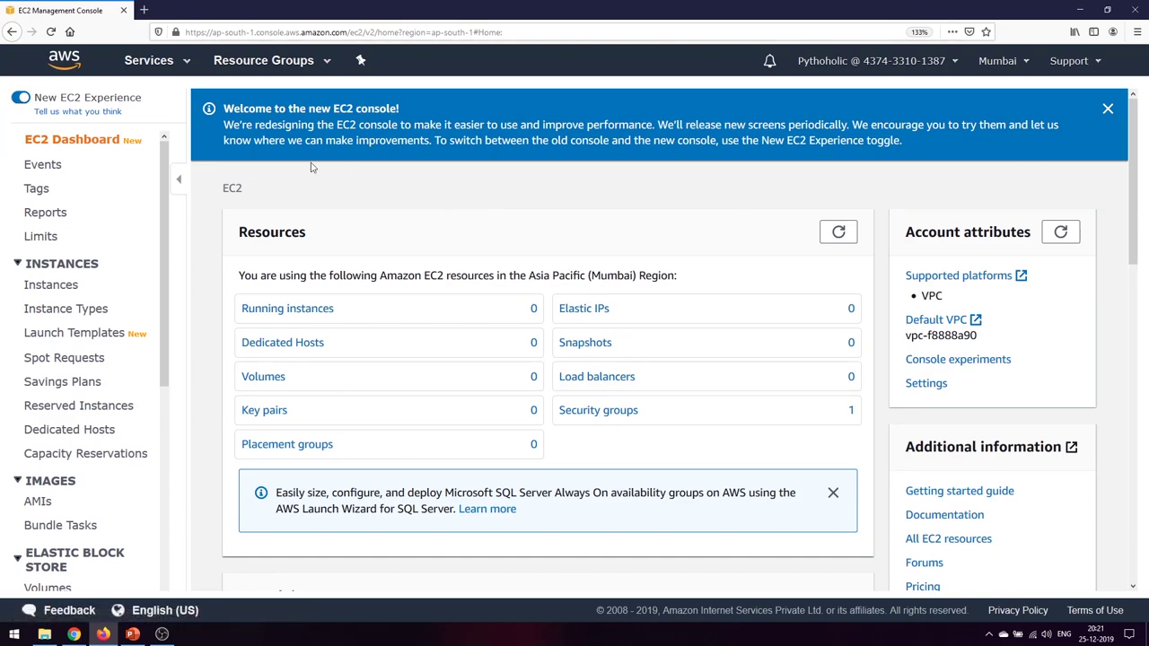
# - Dismiss the new EC2 console welcome banner and start launching a new instance from the dashboard
pyautogui.click(1108, 107)
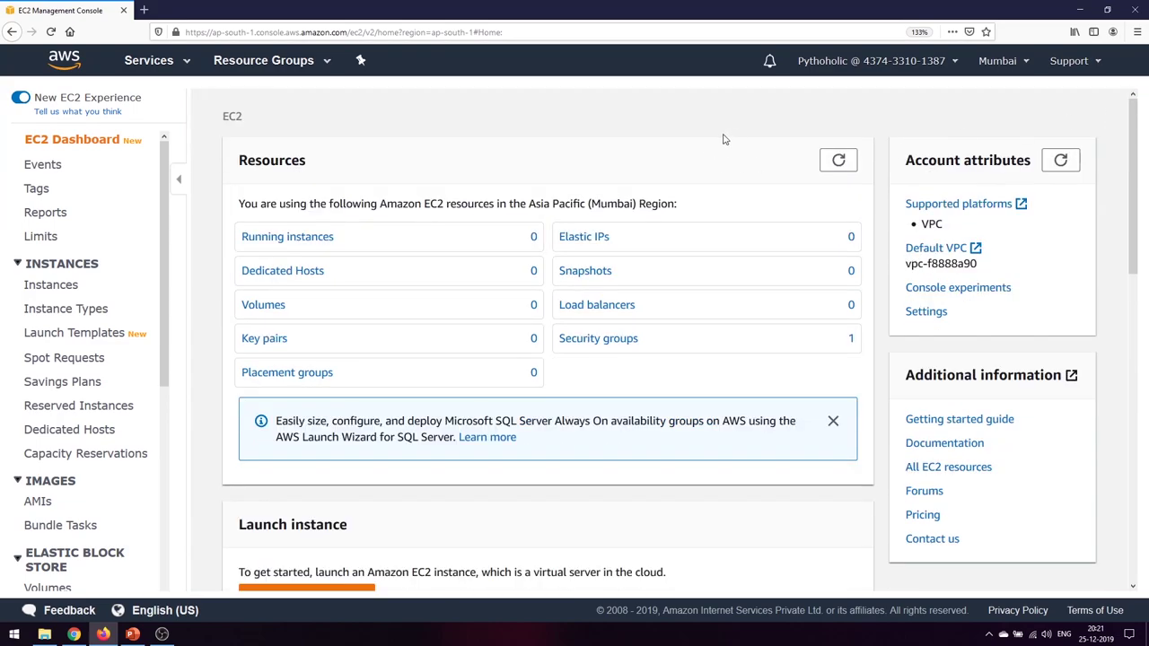
pyautogui.scroll(-3, 593, 158)
pyautogui.scroll(-1, 592, 157)
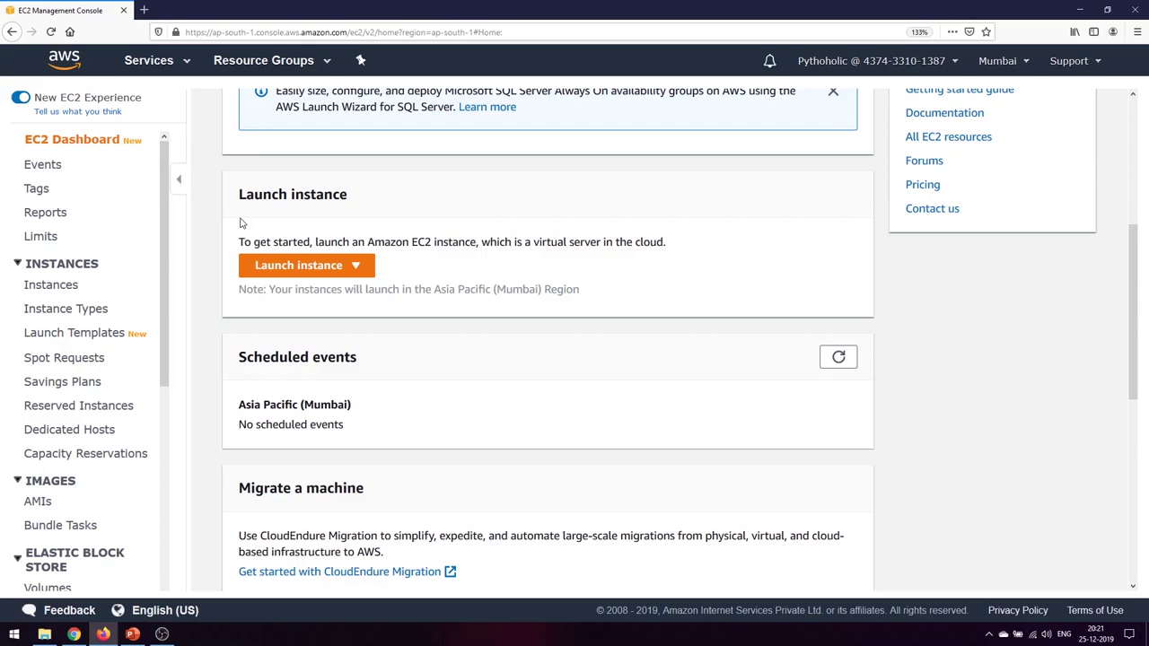
pyautogui.click(306, 268)
pyautogui.click(299, 290)
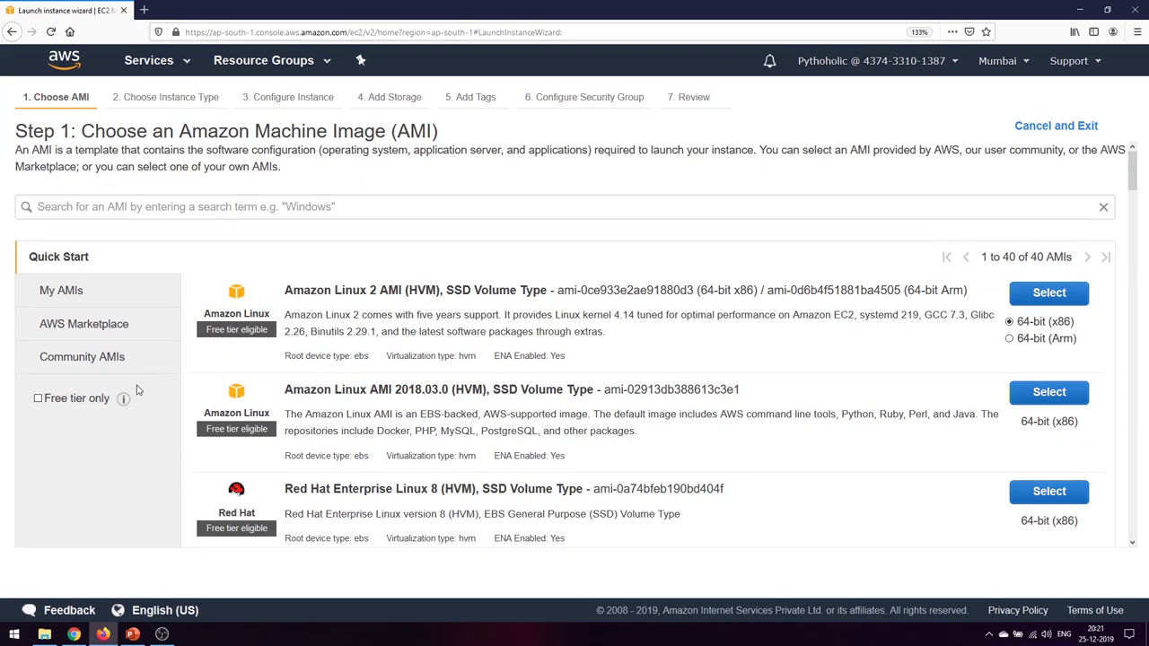
# - Limit the AMIs to free tier only, select Amazon Linux 2 AMI (64-bit x86), and continue with the t2.micro instance type
pyautogui.click(38, 400)
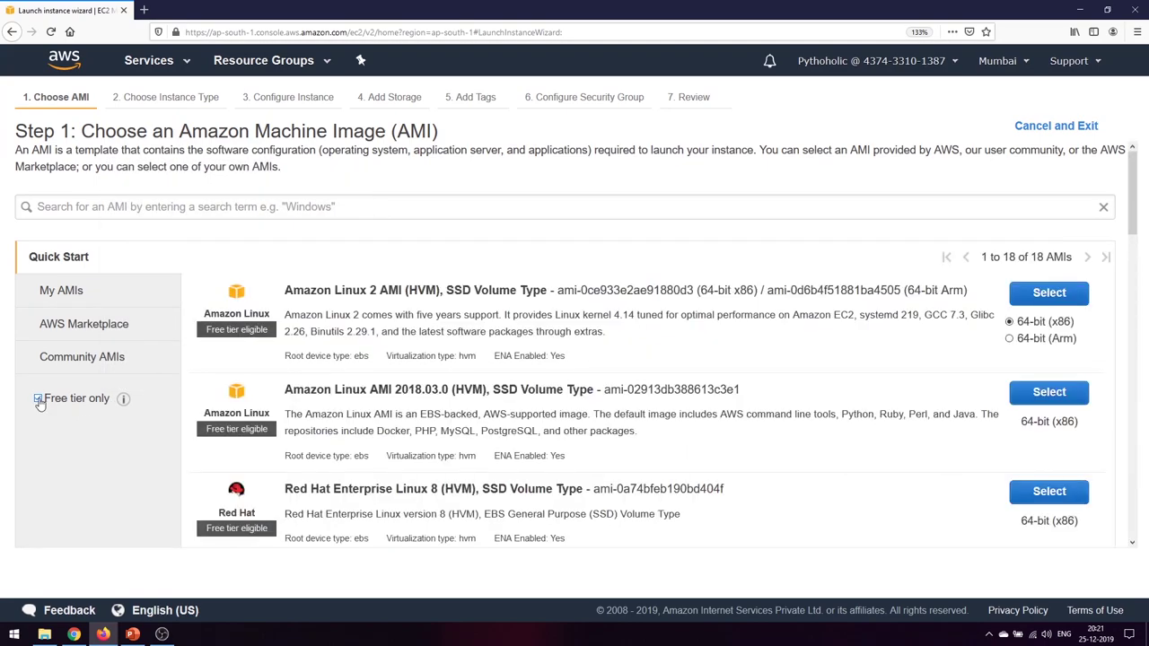
pyautogui.moveTo(124, 398)
pyautogui.click(1049, 295)
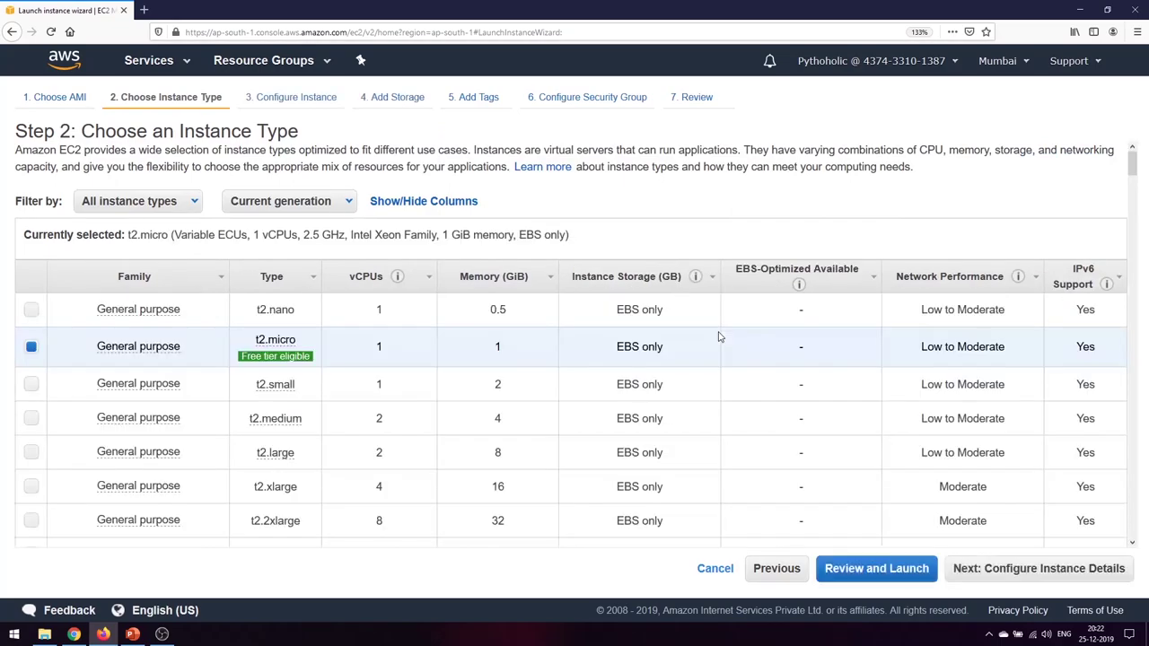
pyautogui.moveTo(287, 357)
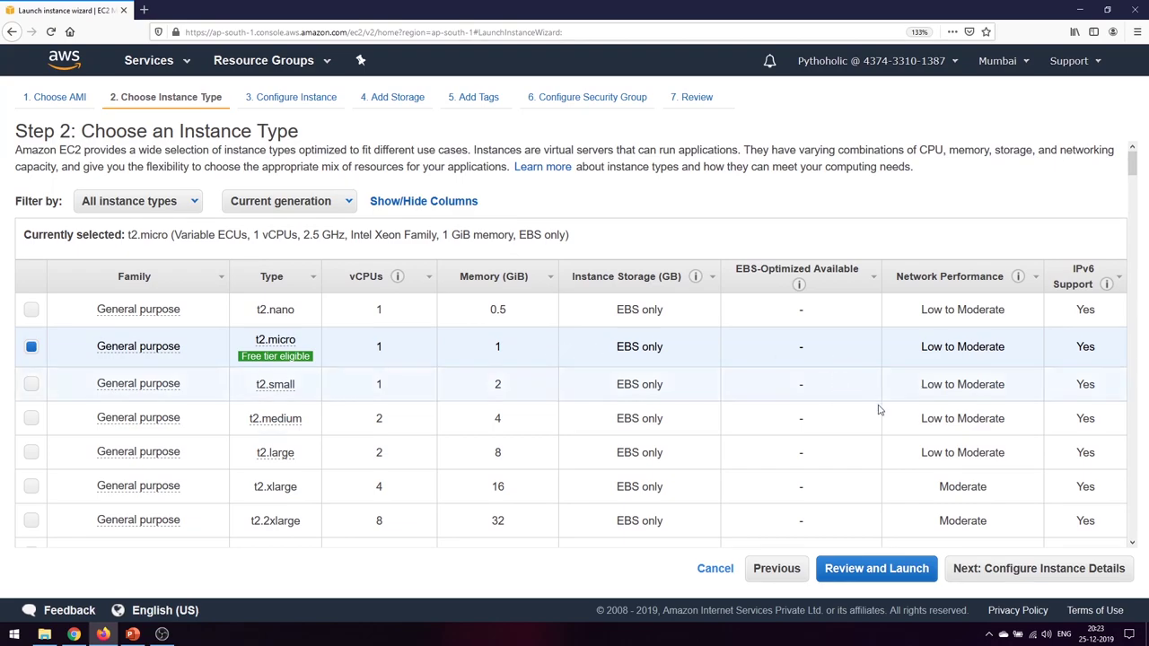
pyautogui.click(1003, 568)
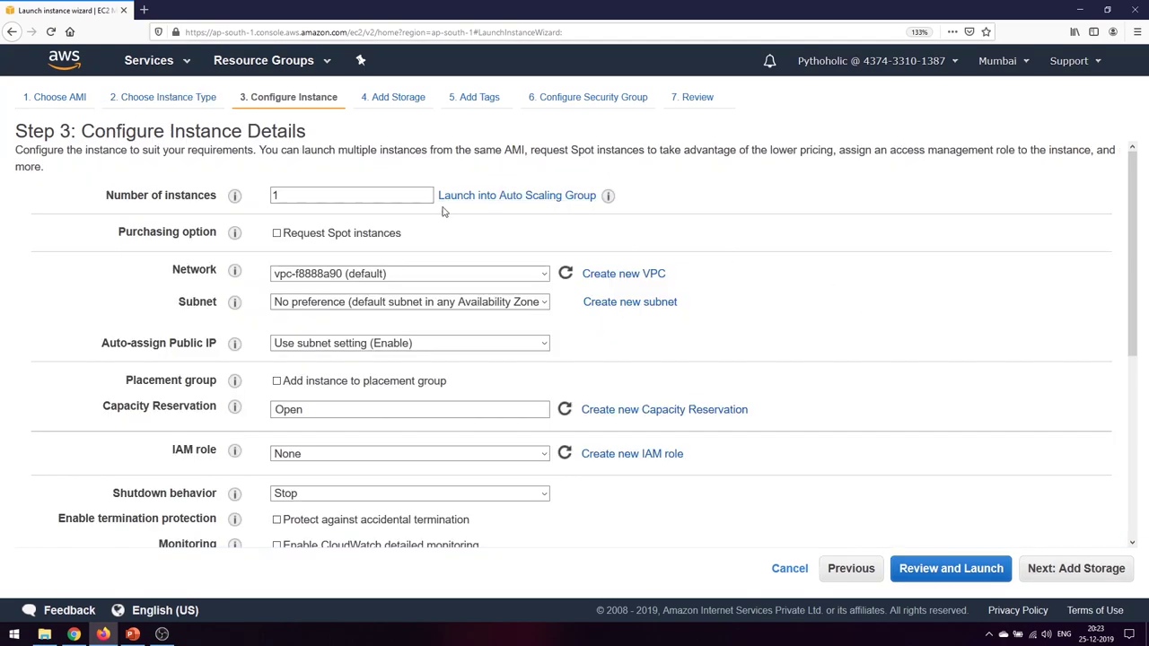
# - Review the network, subnet and shutdown behavior options, keep the default instance details, and continue past storage to the tags
pyautogui.click(340, 195)
pyautogui.click(544, 276)
pyautogui.click(545, 281)
pyautogui.click(544, 308)
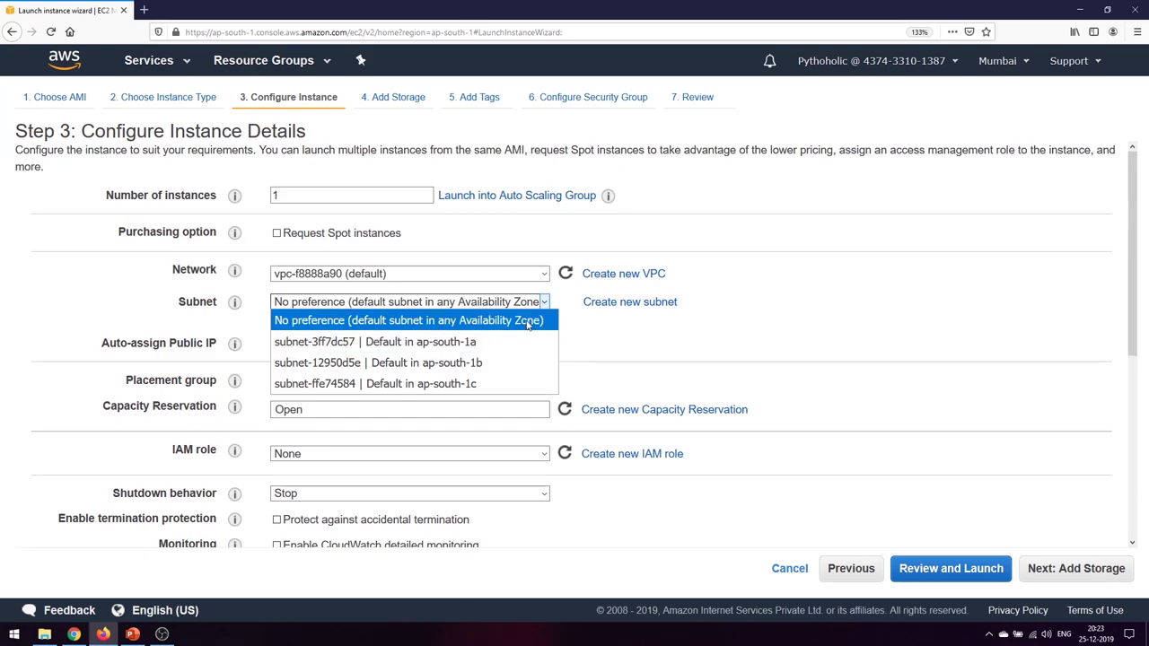
pyautogui.click(647, 329)
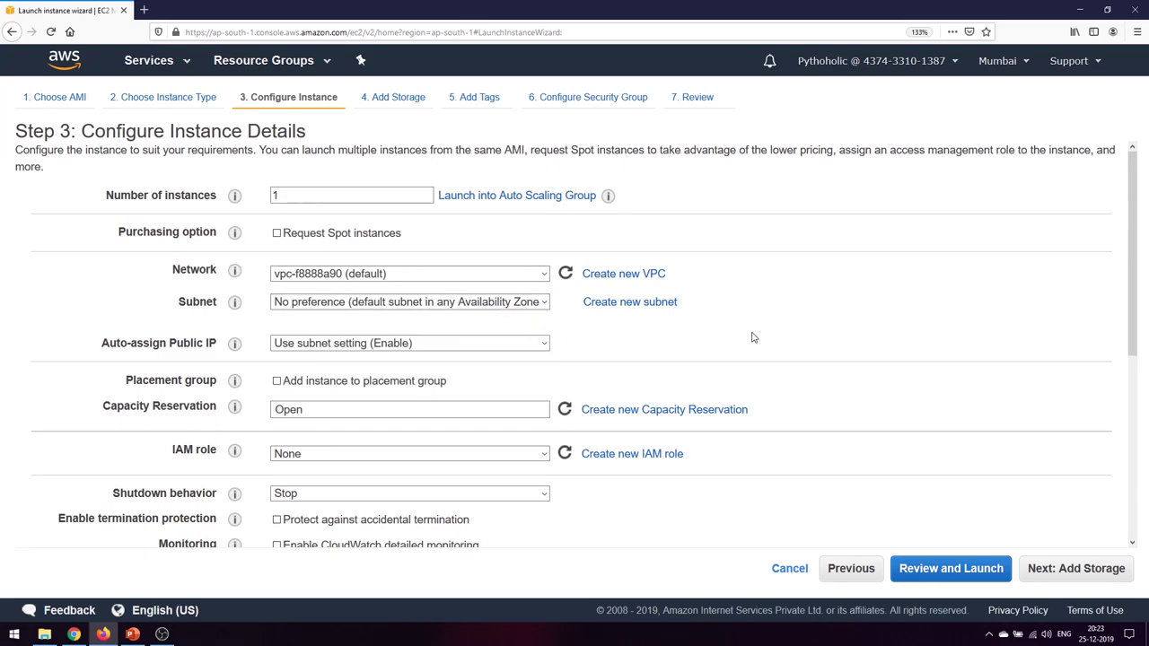
pyautogui.scroll(-2, 753, 338)
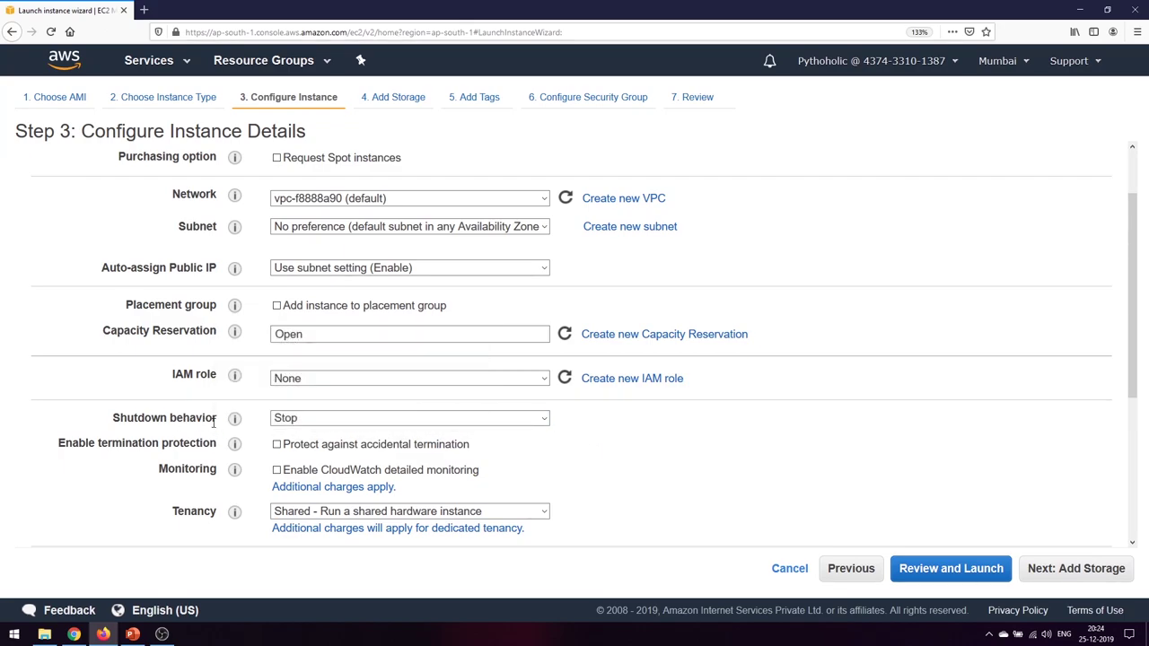
pyautogui.click(327, 420)
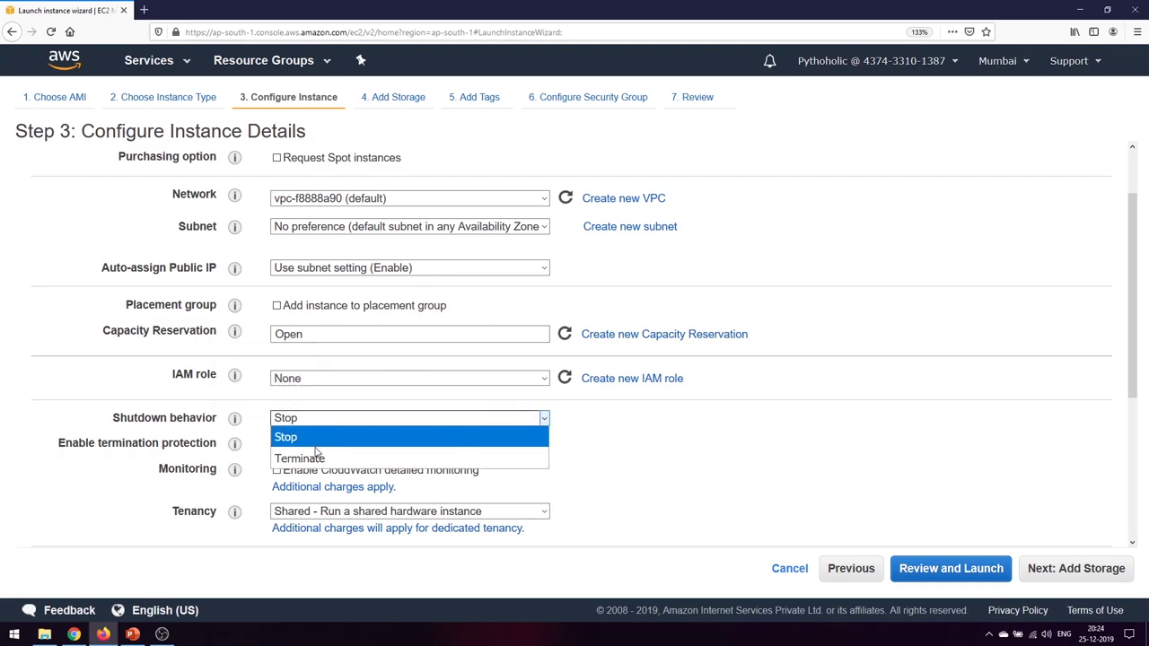
pyautogui.click(255, 426)
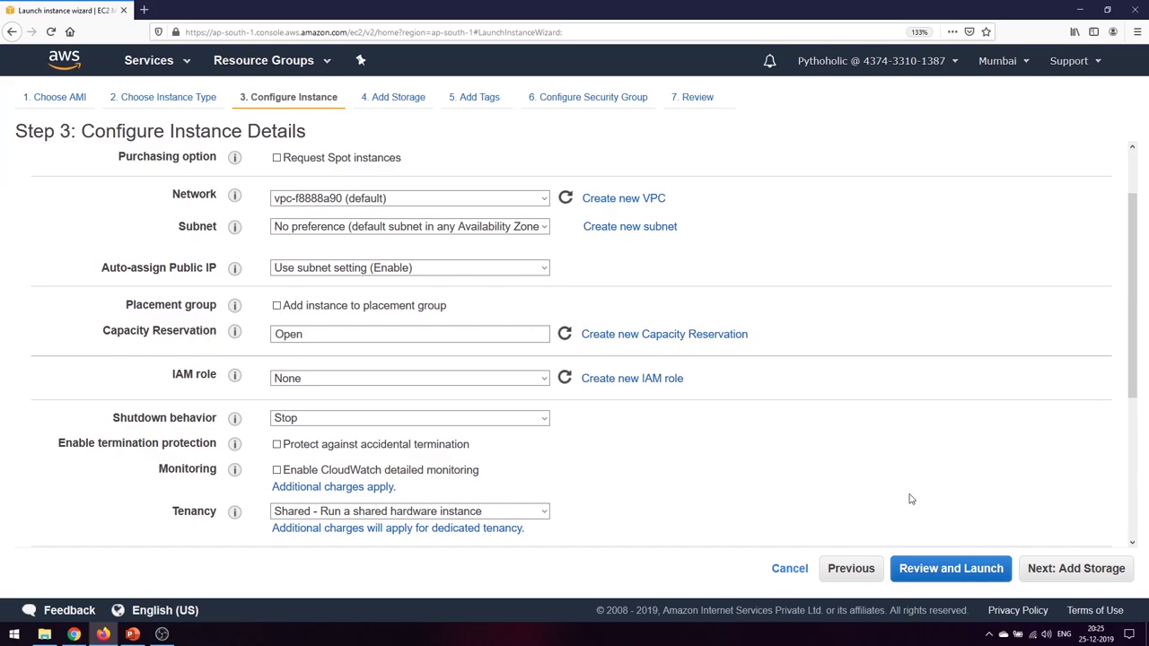
pyautogui.click(1079, 575)
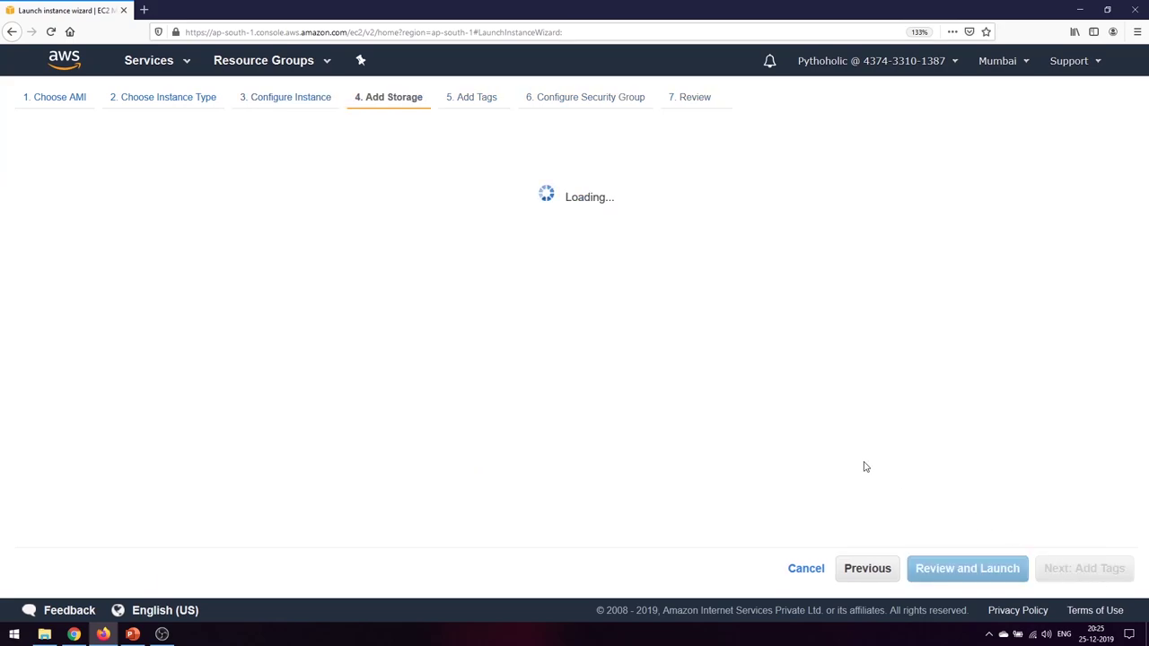
pyautogui.click(1080, 568)
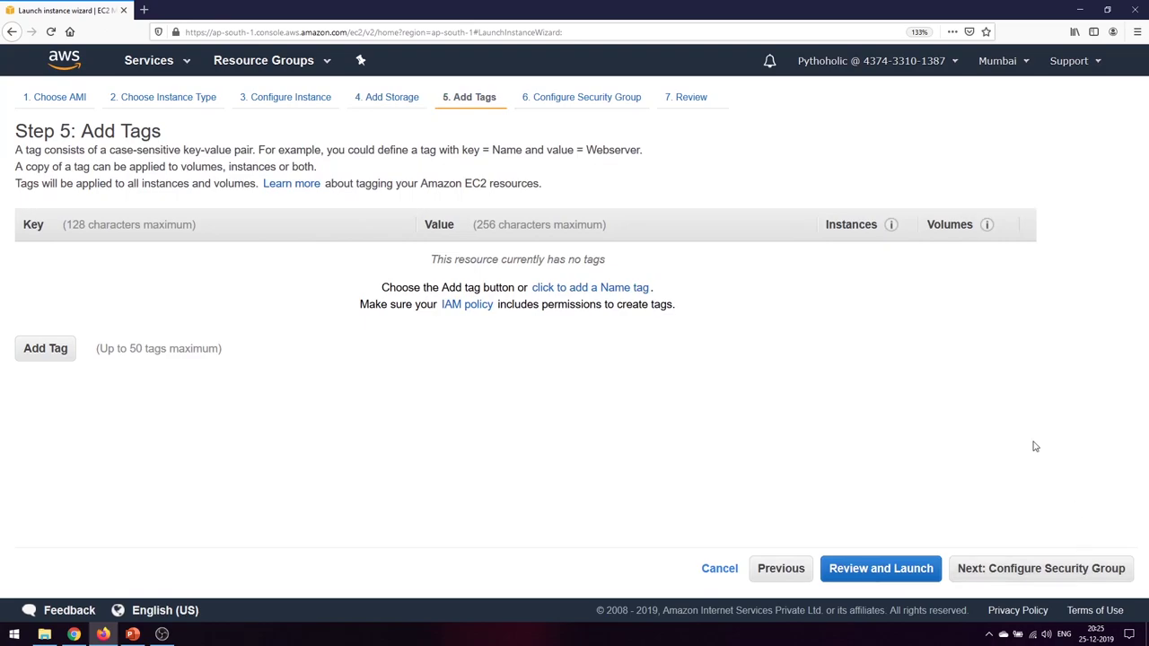
# - Add a tag with key Name and value FirstInstance, and continue to the security group configuration
pyautogui.click(55, 352)
pyautogui.click(111, 263)
pyautogui.write('name')
pyautogui.press('BackSpace')
pyautogui.press('BackSpace')
pyautogui.press('BackSpace')
pyautogui.press('BackSpace')
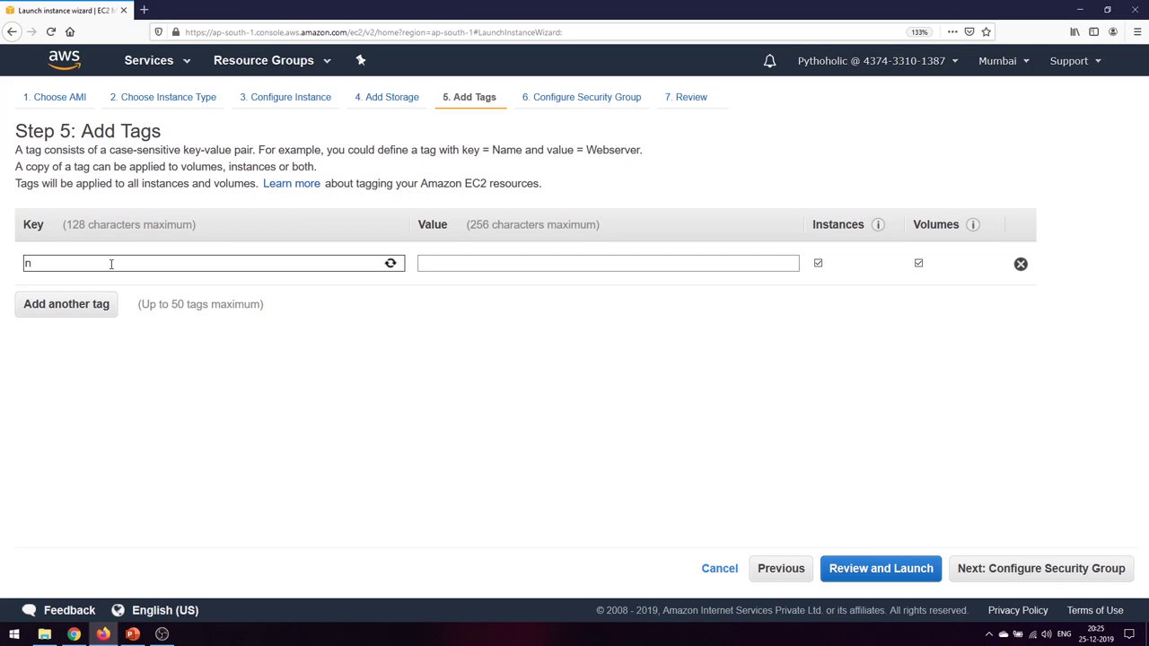
pyautogui.write('Name')
pyautogui.press('Tab')
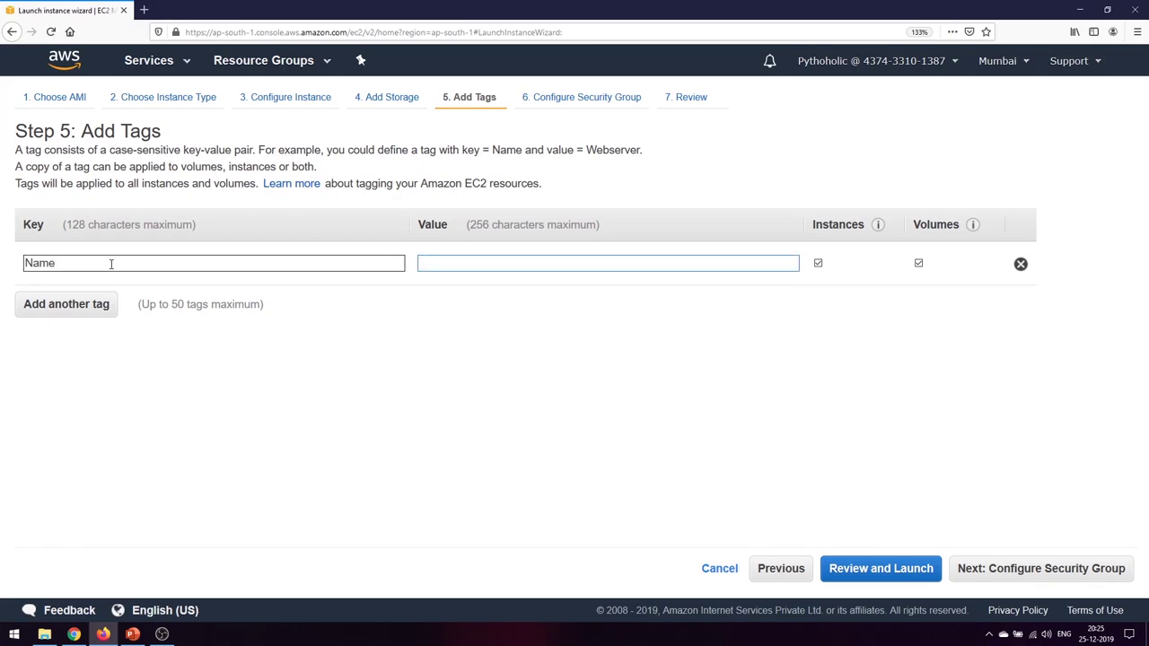
pyautogui.write('FirstInstance')
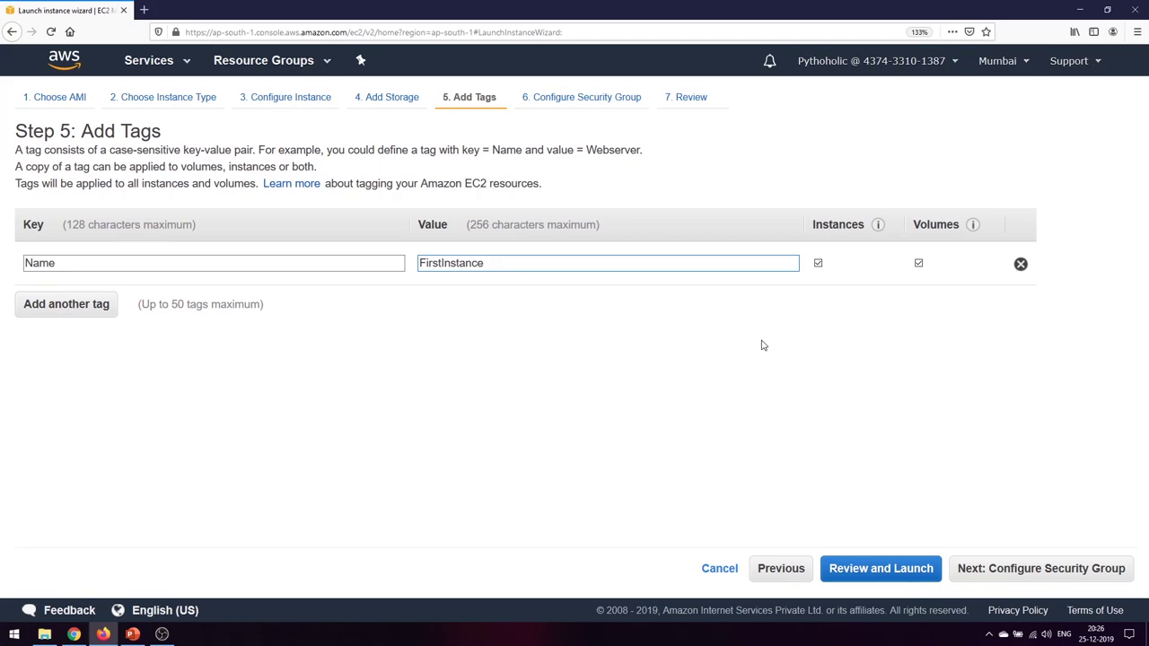
pyautogui.click(1024, 574)
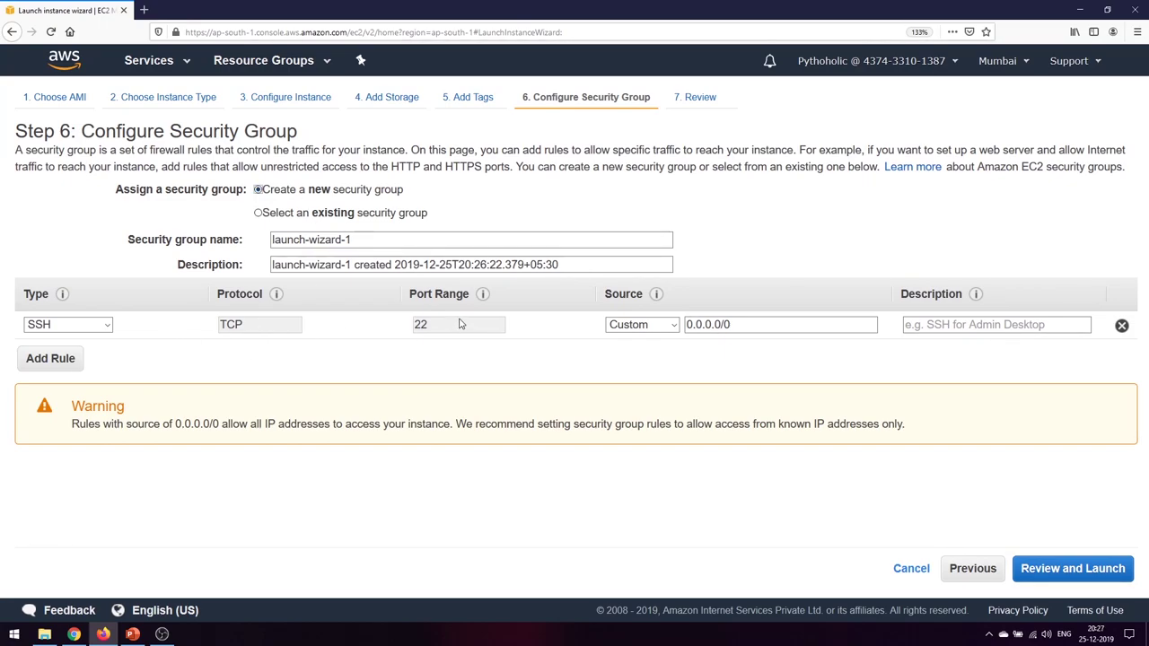
# - Name the new security group launch-wizard-1-pythoholic and proceed to the launch review
pyautogui.click(362, 241)
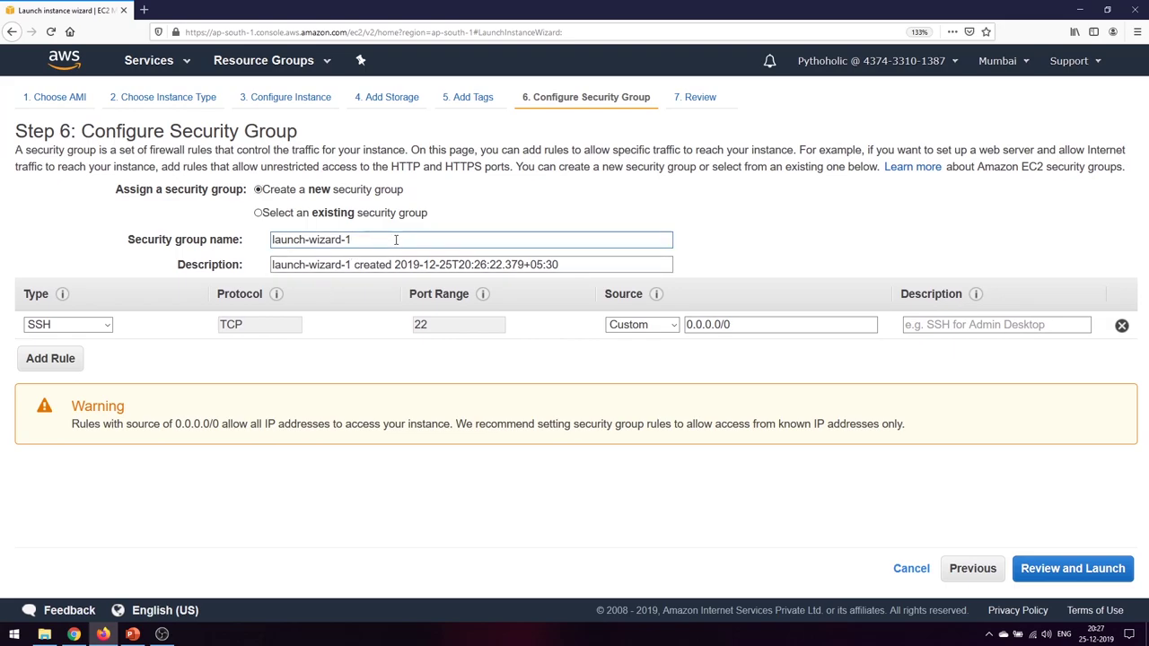
pyautogui.write('-pythoholic')
pyautogui.click(465, 198)
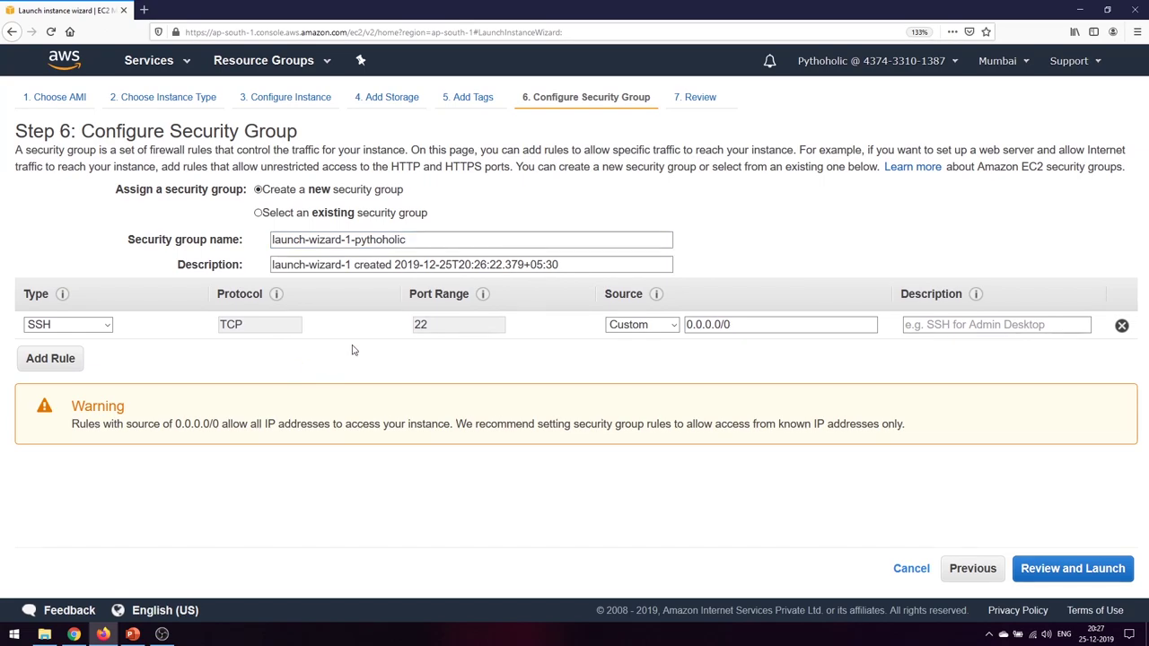
pyautogui.click(1062, 569)
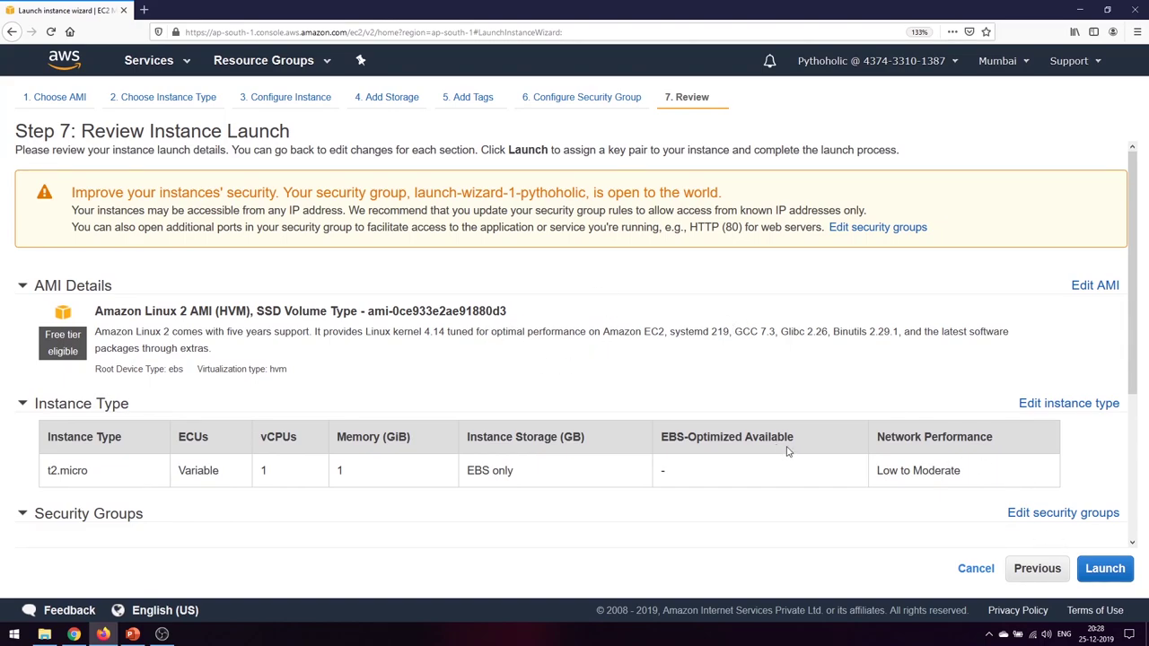
# - Begin the launch, create a new key pair named pythoholic-ec2-first, and download its private key file
pyautogui.click(1096, 569)
pyautogui.click(476, 356)
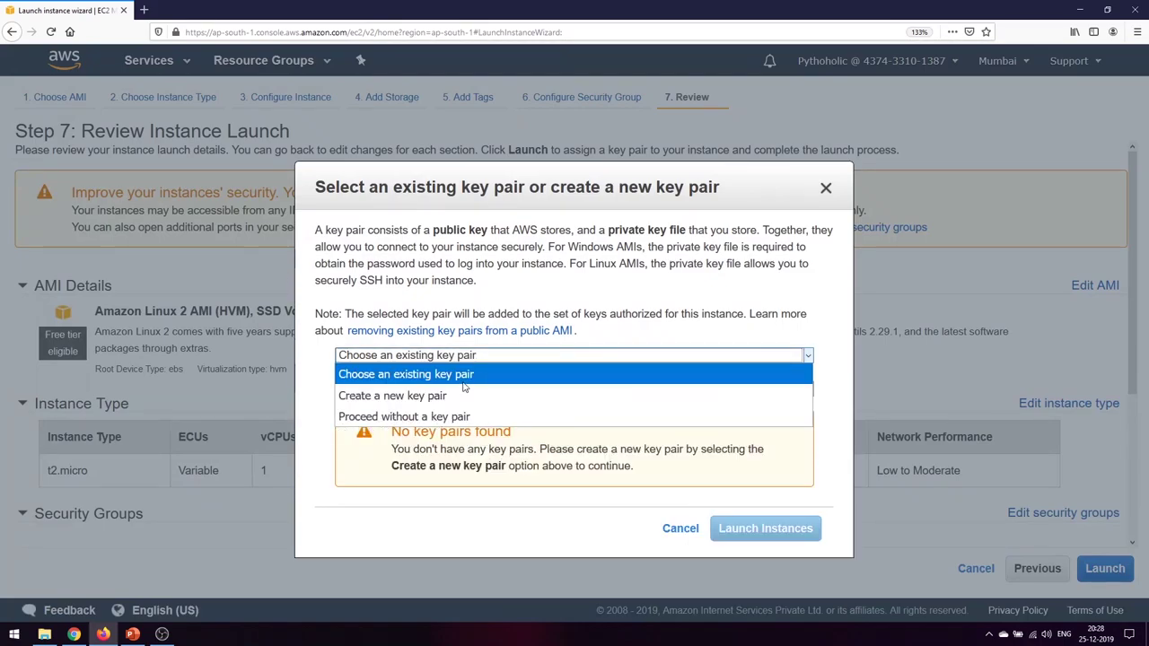
pyautogui.click(461, 401)
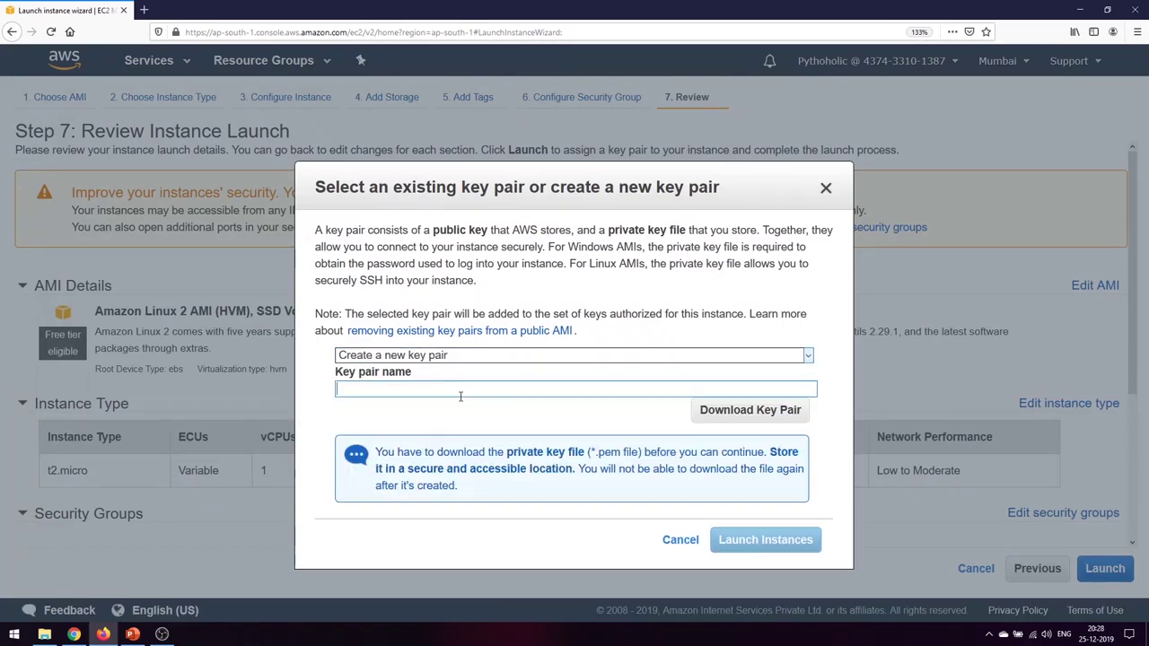
pyautogui.click(458, 386)
pyautogui.write('pythoholic-ec2-first')
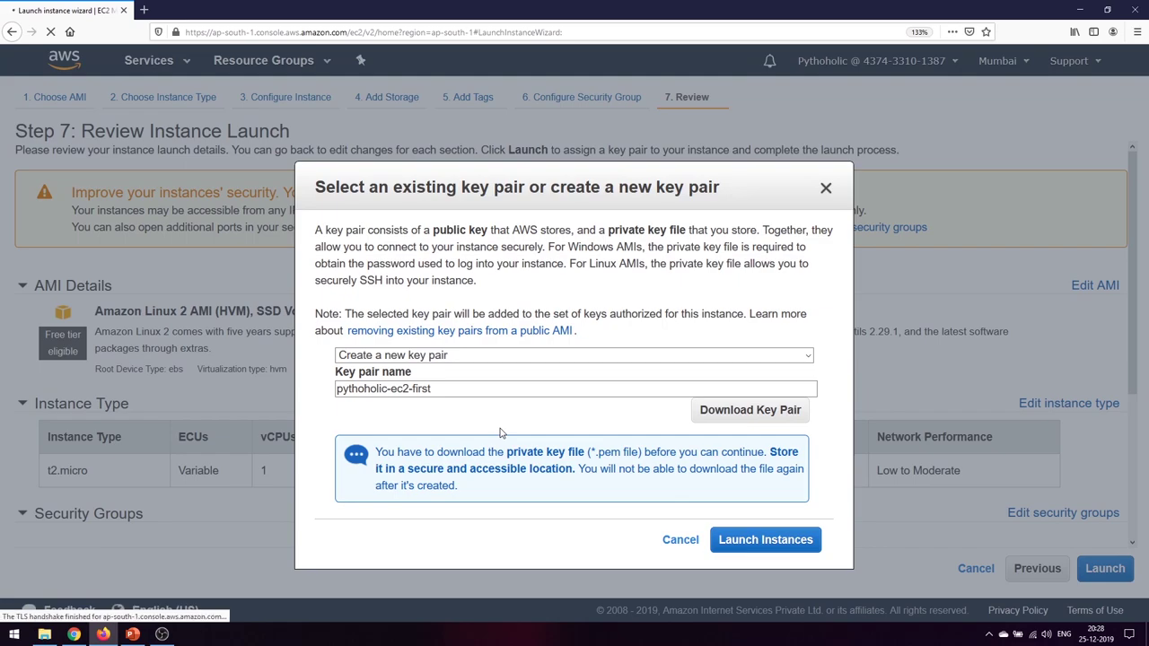
pyautogui.click(618, 382)
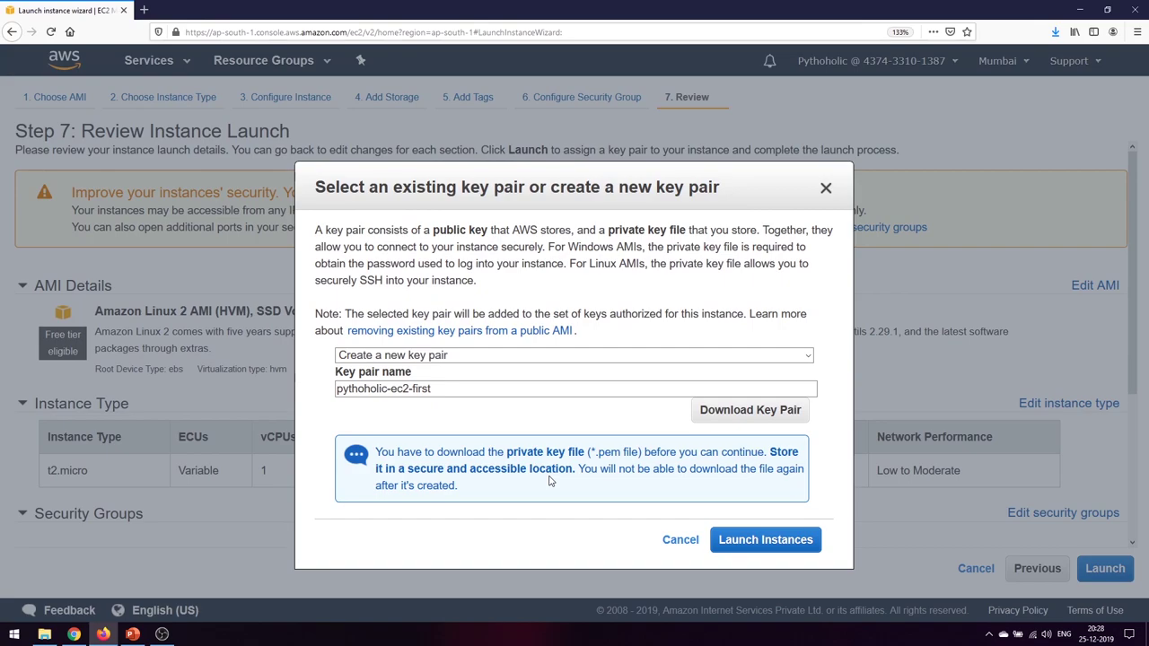
# - Launch the instance and open it in the instances list from the launch status page
pyautogui.click(757, 543)
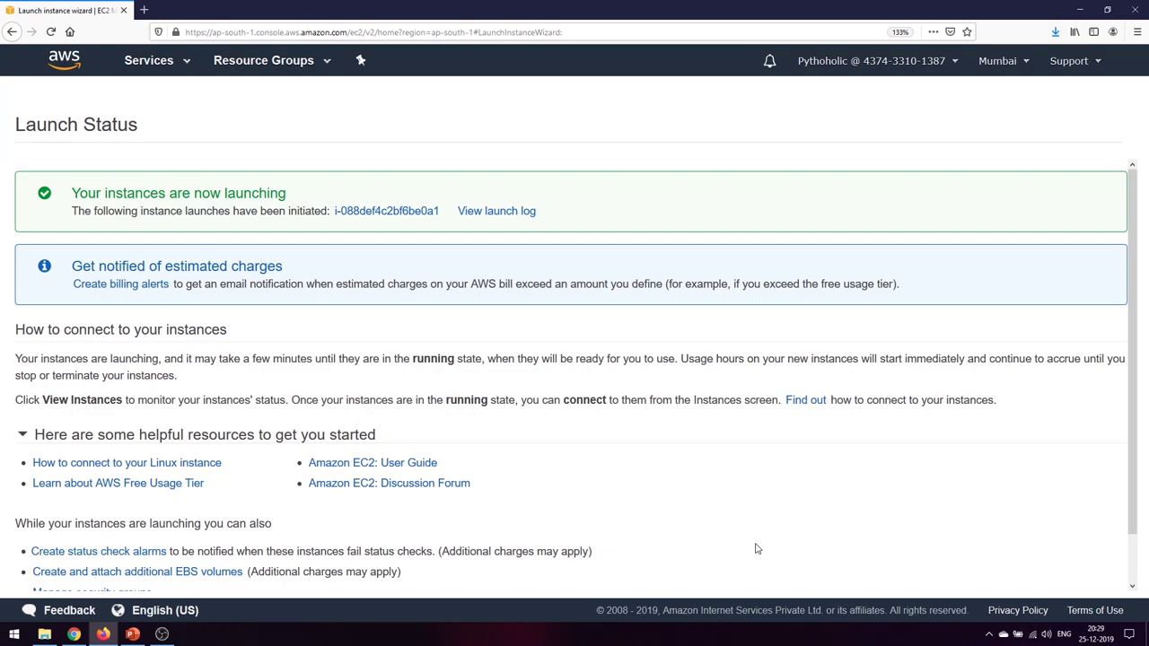
pyautogui.click(396, 213)
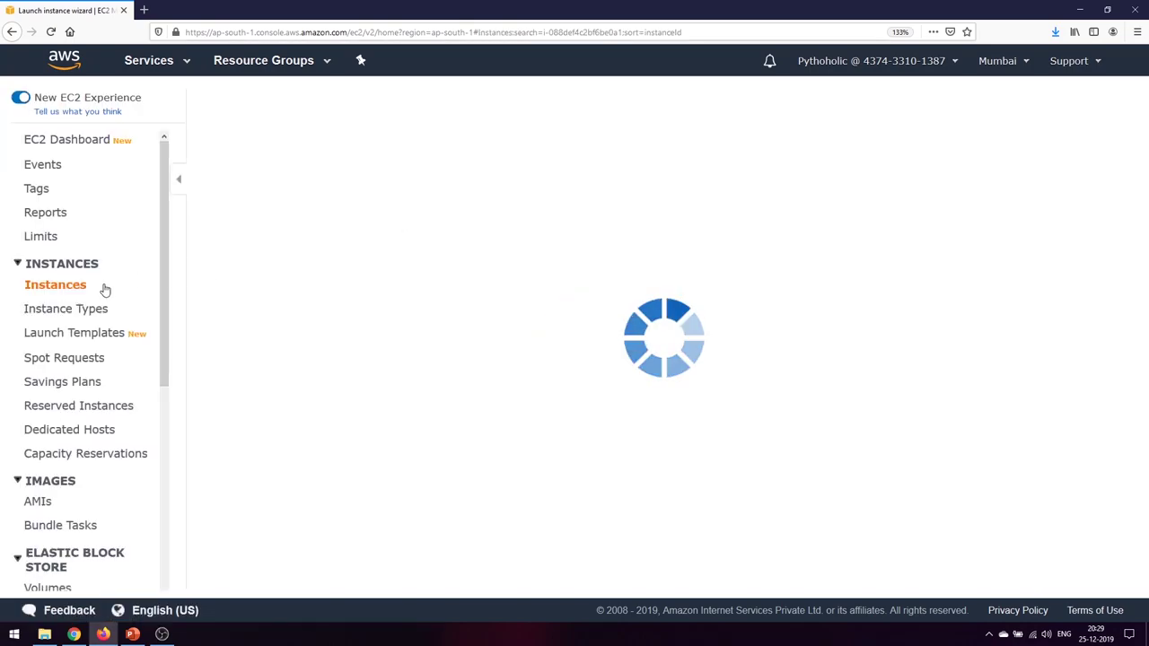